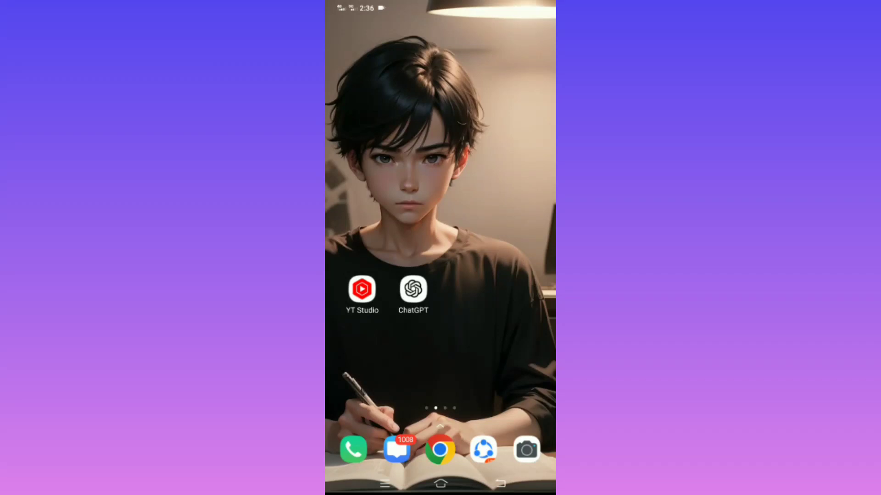
- Browse the home screens and launch Google Photos from the app drawer
mouse_move(372, 206)
mouse_down()
mouse_move(523, 207)
mouse_move(372, 207)
mouse_up()
drag(509, 206, 372, 206)
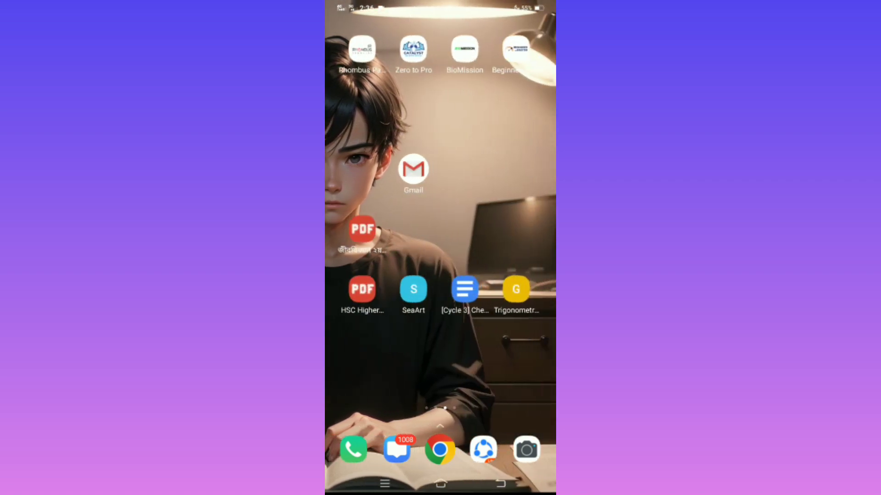
mouse_move(385, 359)
mouse_down()
mouse_move(538, 360)
mouse_move(554, 349)
mouse_up()
mouse_move(507, 384)
mouse_down()
mouse_move(507, 207)
mouse_move(508, 276)
mouse_up()
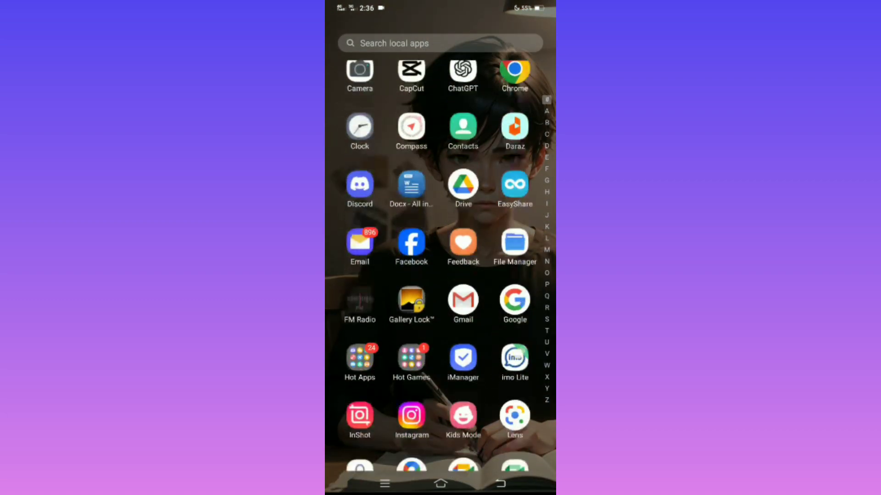
drag(441, 386, 441, 206)
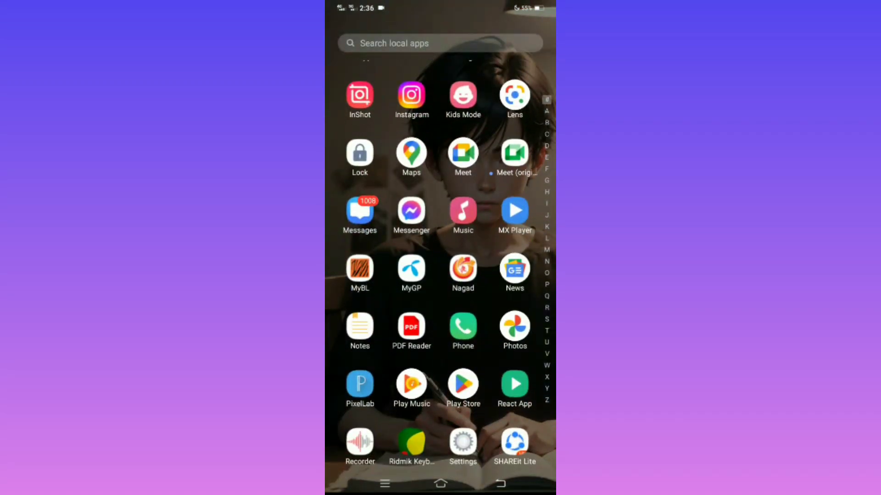
click(515, 329)
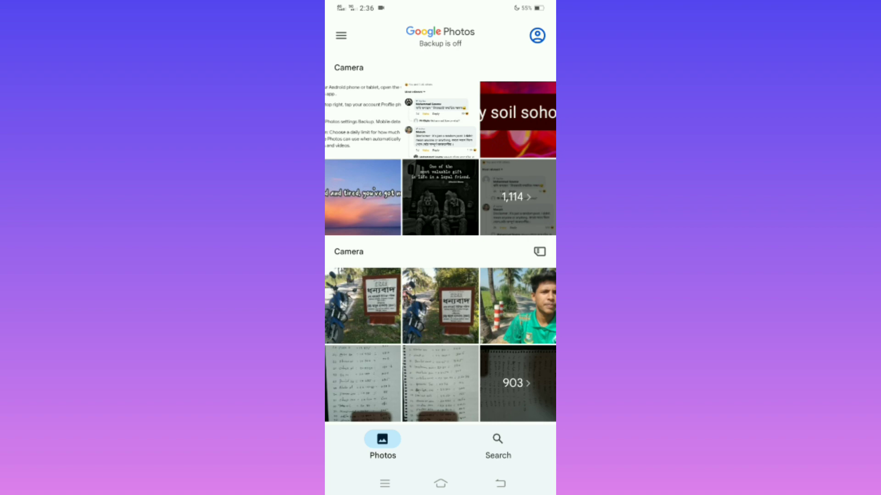
- Pick the first Gmail account from the account list and turn on Backup
click(537, 36)
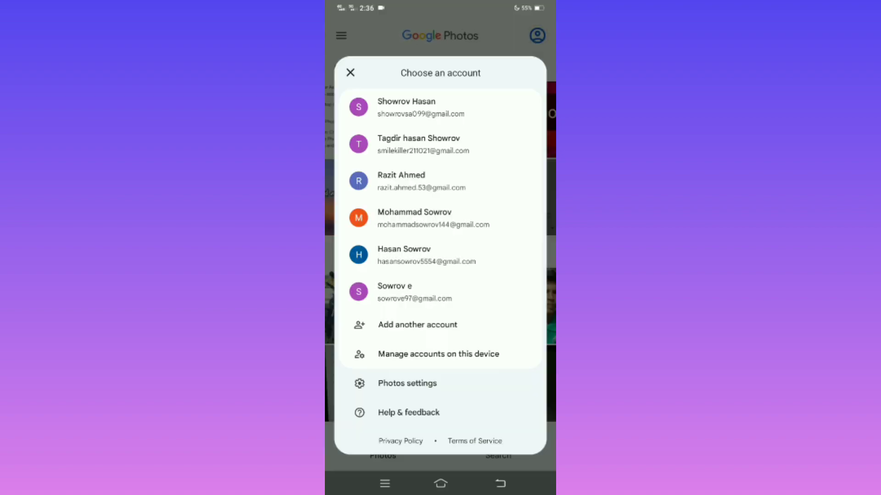
click(444, 110)
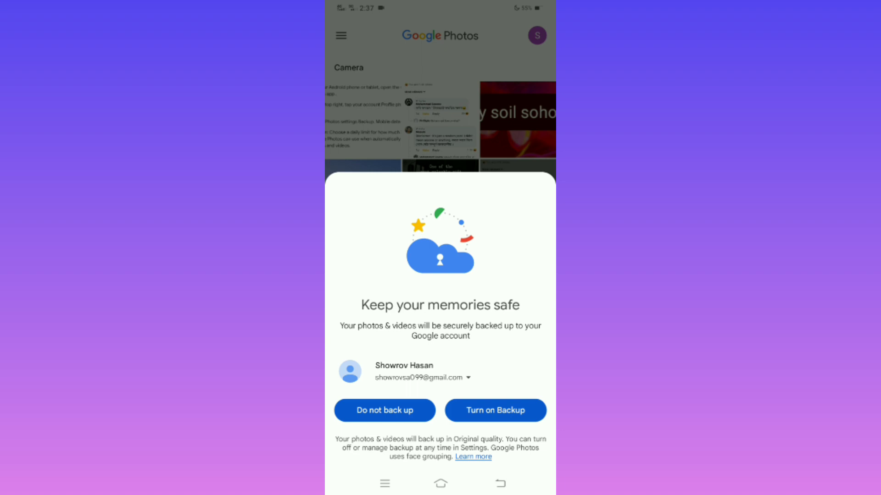
click(497, 413)
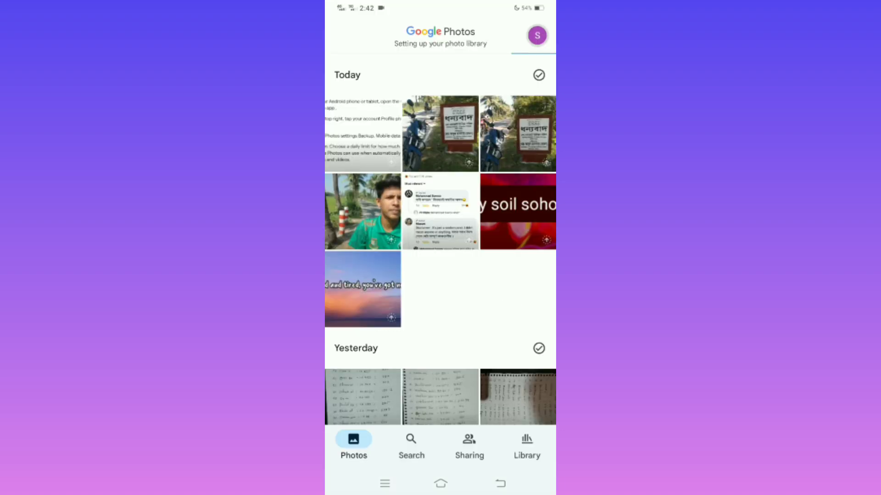
- Open the Backup status page from the profile menu, then its Backup settings
click(537, 36)
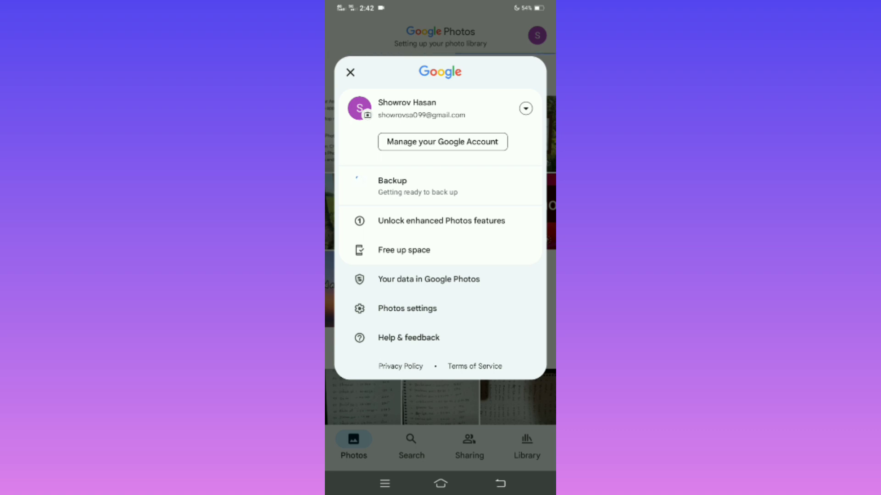
click(413, 187)
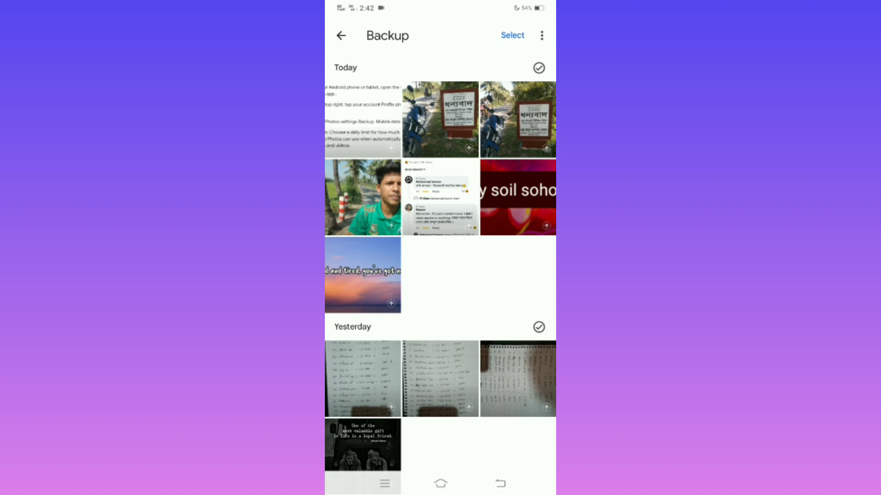
click(542, 35)
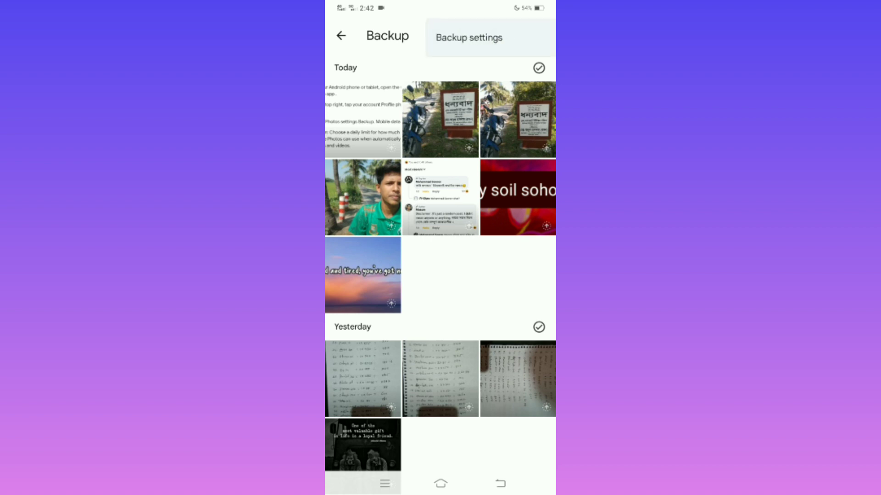
click(490, 37)
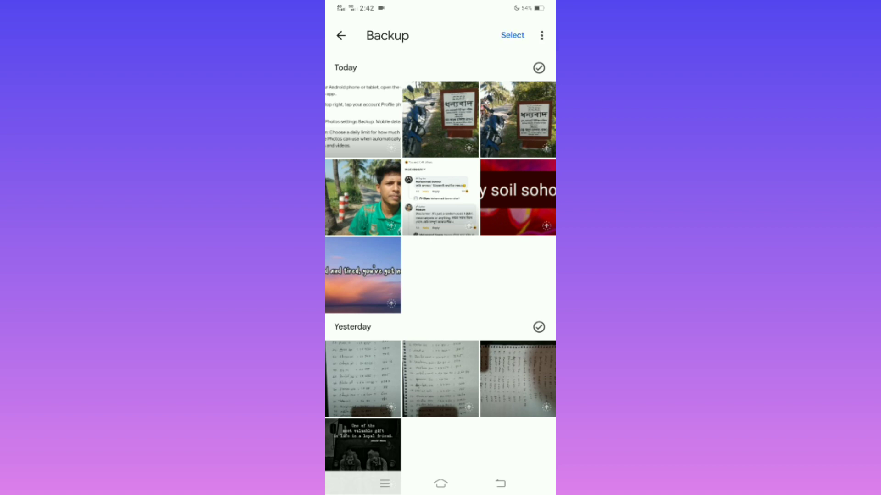
scroll(515, 387, down, 1)
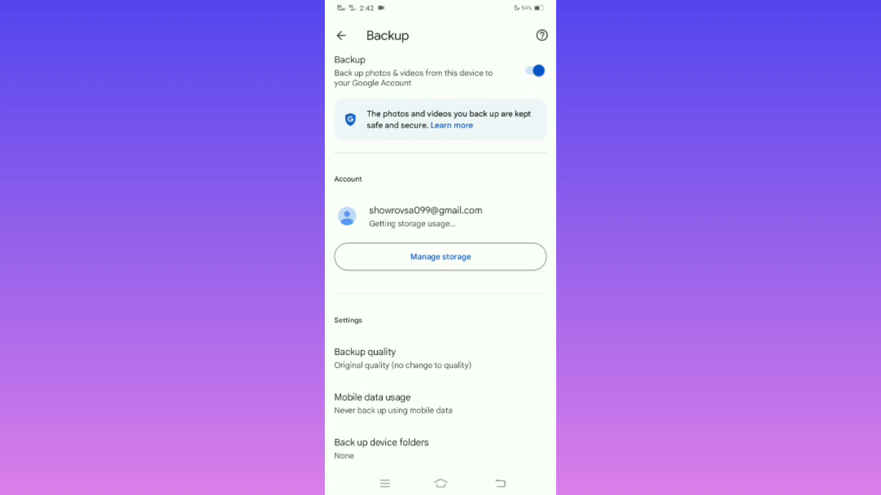
- Open Mobile data usage to see the daily backup limits, No data to Unlimited
click(431, 405)
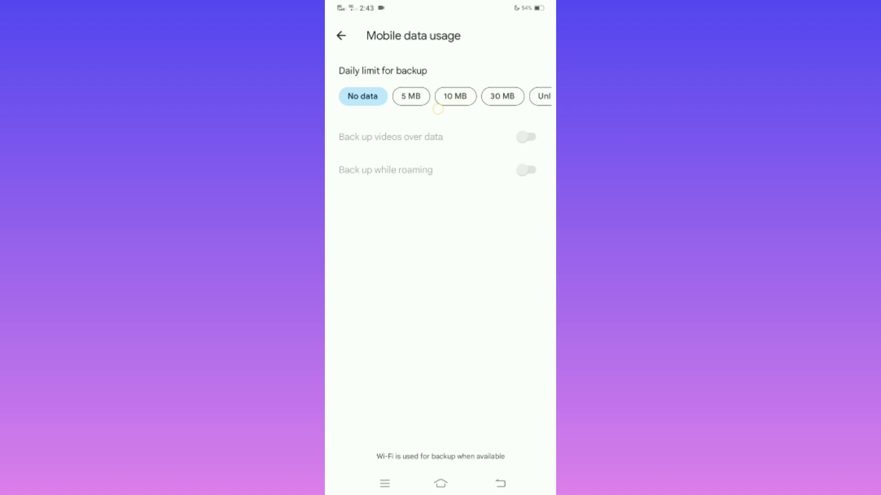
drag(486, 101, 436, 114)
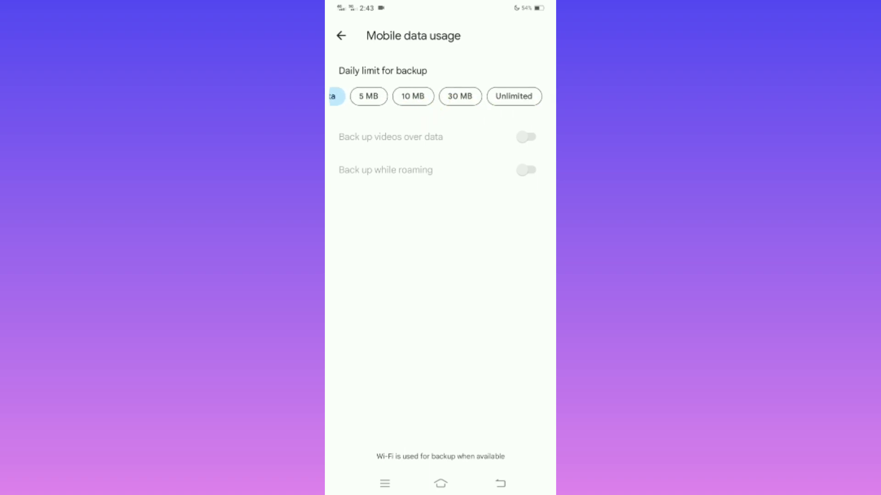